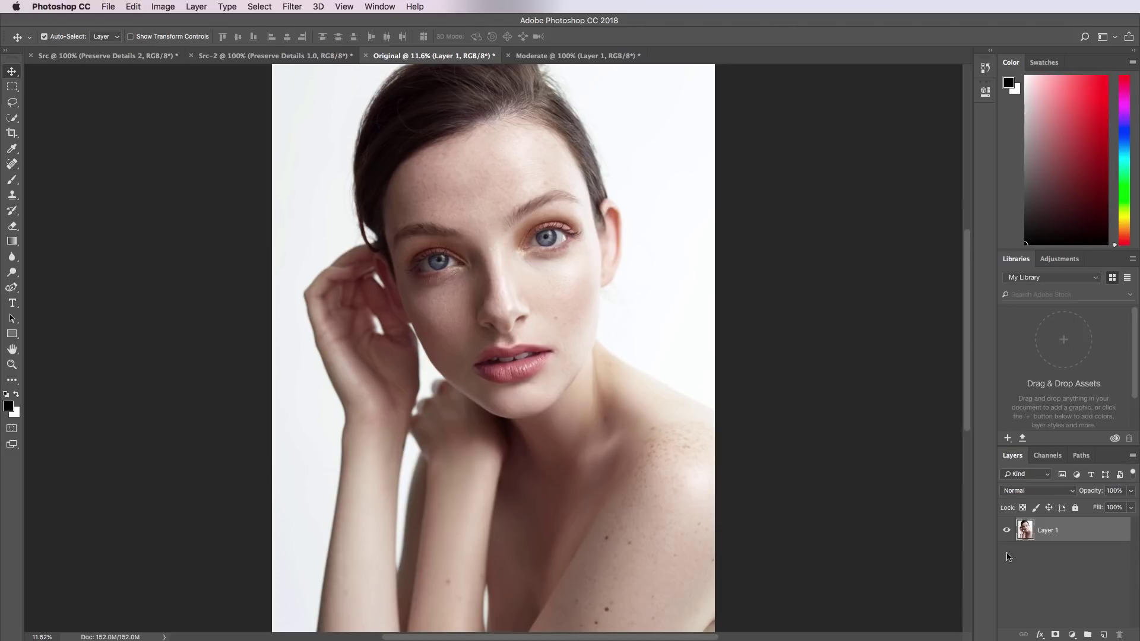
Zoom the Original portrait to 100% and inspect the lips
{"action": "key", "text": "super+plus"}
{"action": "key", "text": "super+plus"}
{"action": "key", "text": "super+plus"}
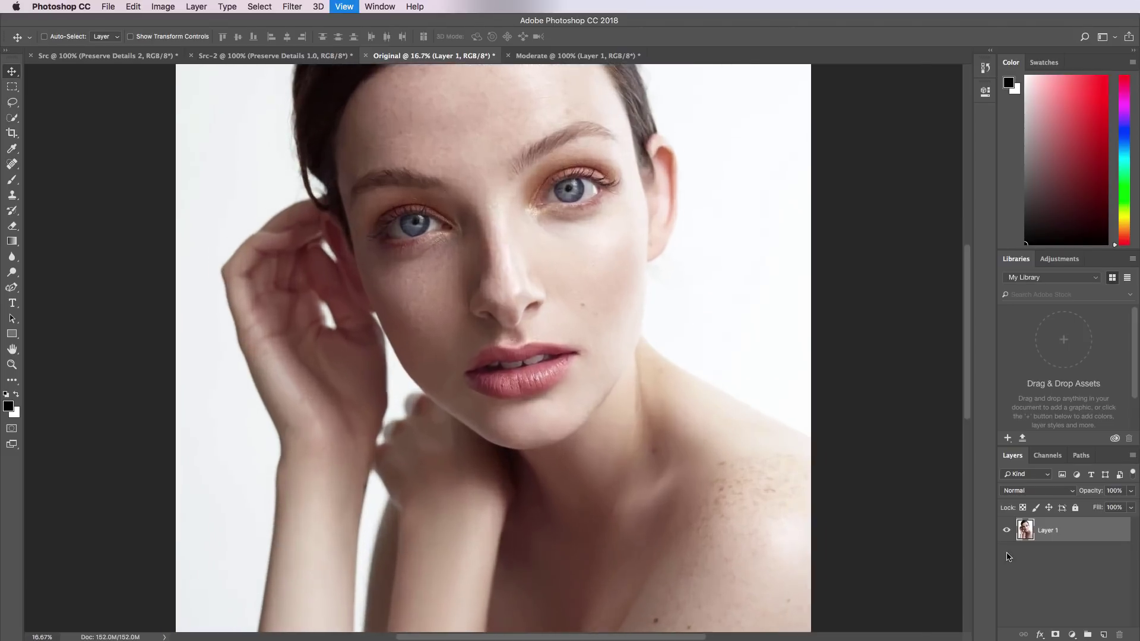
{"action": "key", "text": "super+plus"}
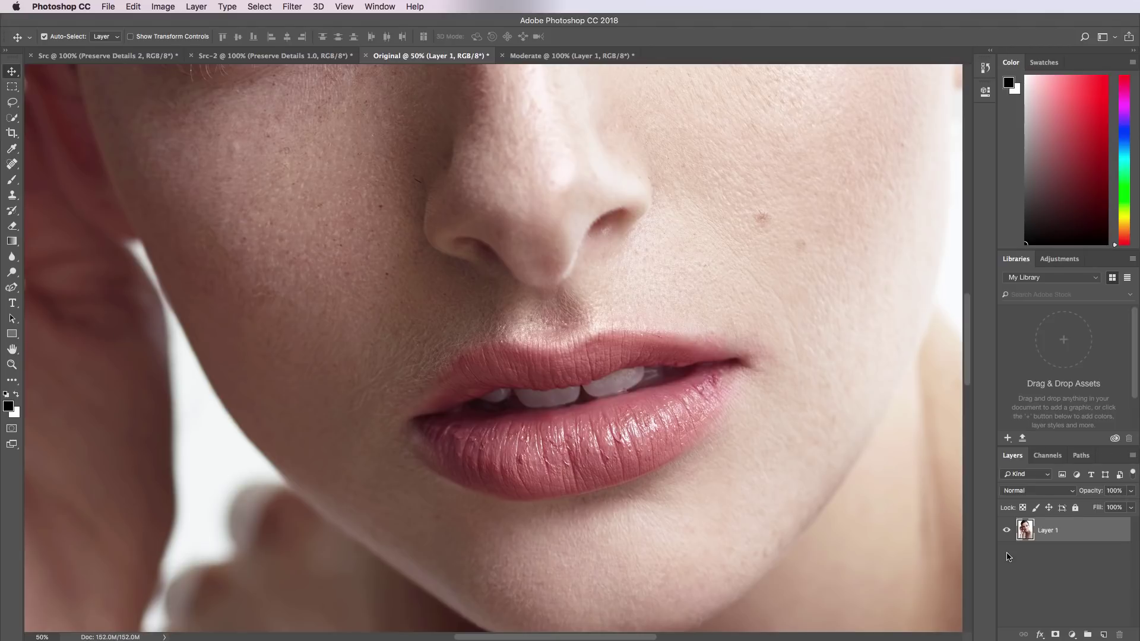
{"action": "scroll", "coordinate": [882, 364], "scroll_direction": "up", "scroll_amount": 15}
{"action": "scroll", "coordinate": [885, 365], "scroll_direction": "down", "scroll_amount": 3}
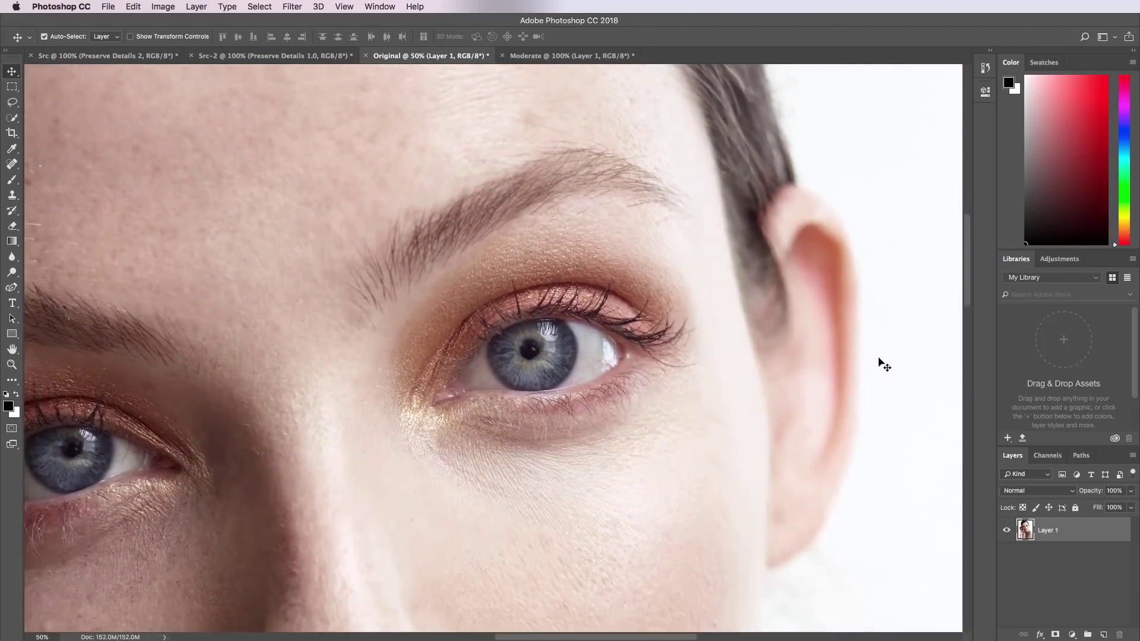
Examine the eye and ear detail up close at 100%
{"action": "key", "text": "super+minus"}
{"action": "key", "text": "super+plus"}
{"action": "key", "text": "super+plus"}
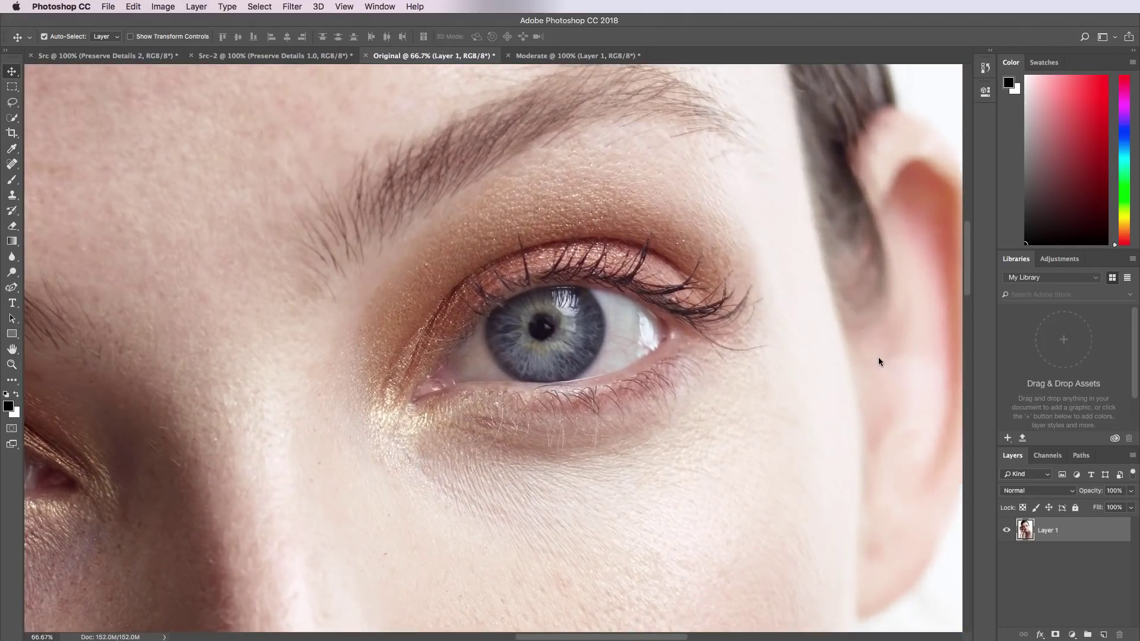
{"action": "key", "text": "super+plus"}
{"action": "scroll", "coordinate": [878, 359], "scroll_direction": "right", "scroll_amount": 3}
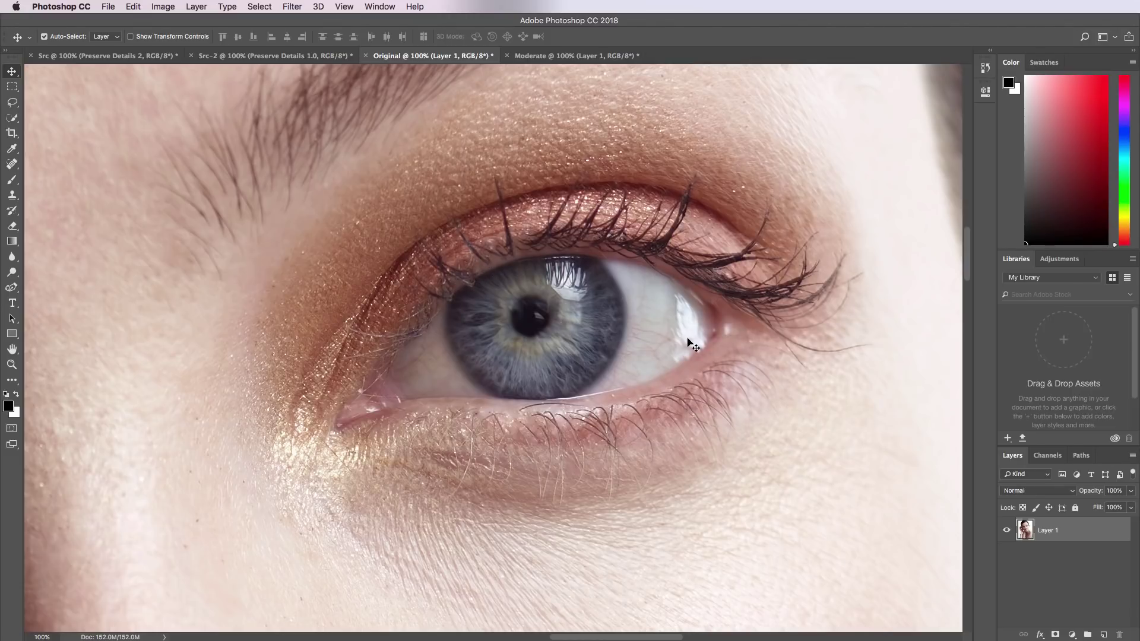
{"action": "scroll", "coordinate": [693, 345], "scroll_direction": "right", "scroll_amount": 10}
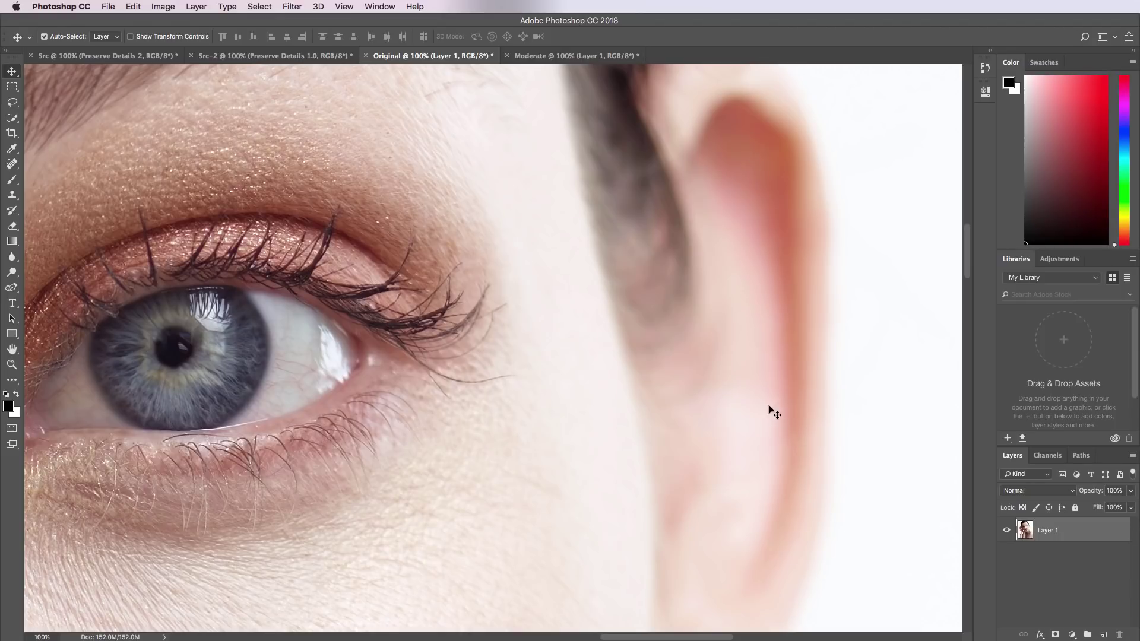
{"action": "scroll", "coordinate": [620, 425], "scroll_direction": "left", "scroll_amount": 8}
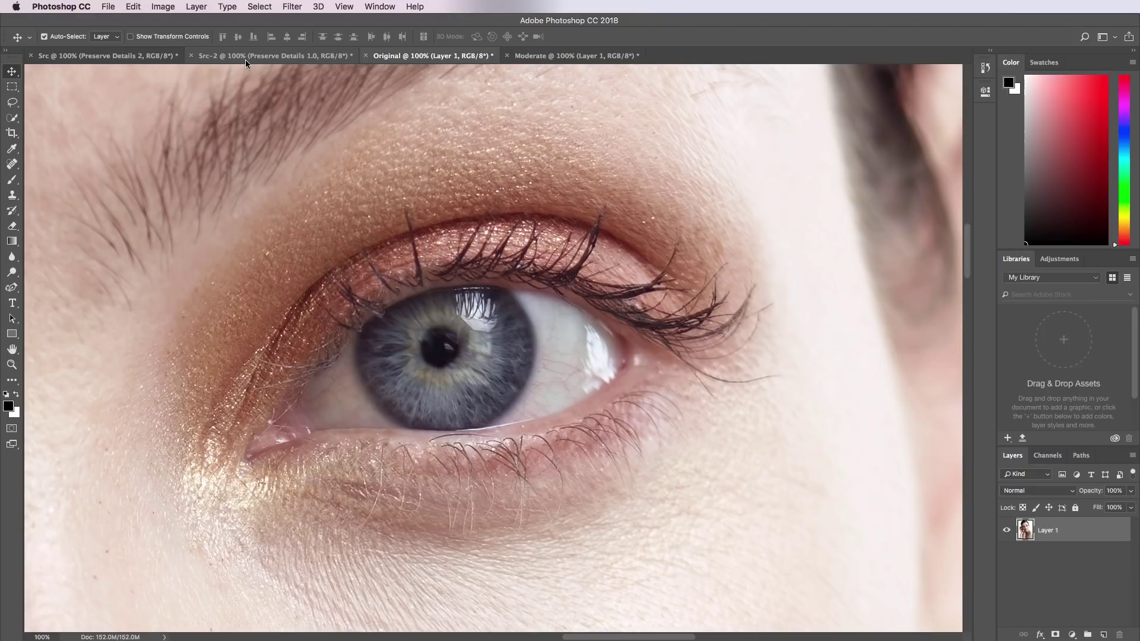
In Src-2, flick Preserve Details 1.0 on and off against Original, leaving it hidden
{"action": "left_click", "coordinate": [274, 56]}
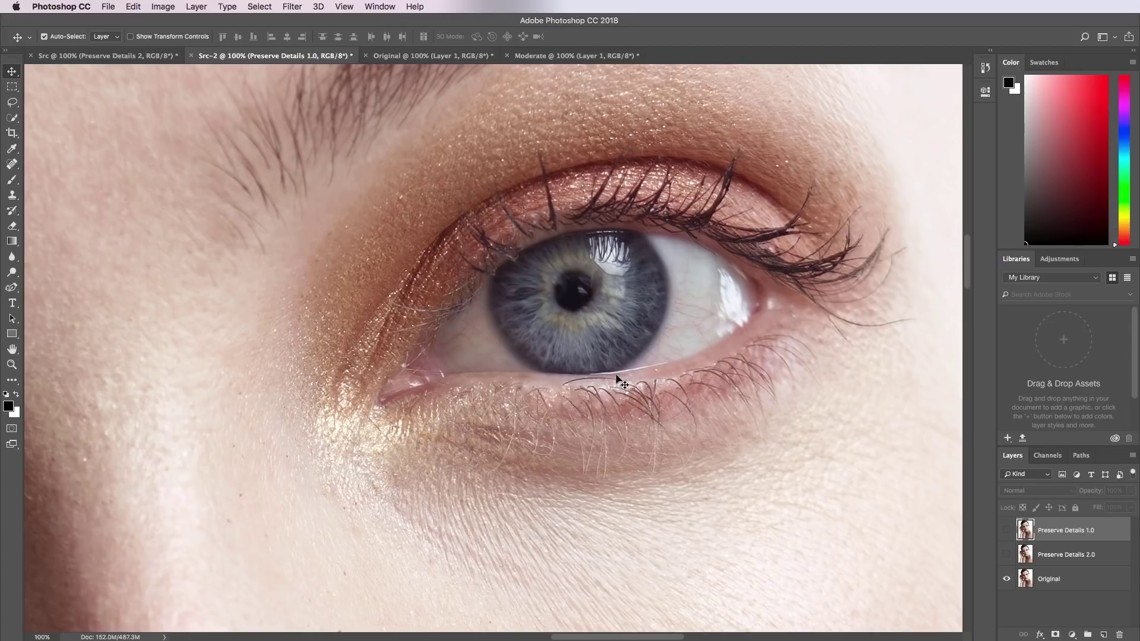
{"action": "left_click", "coordinate": [1007, 532]}
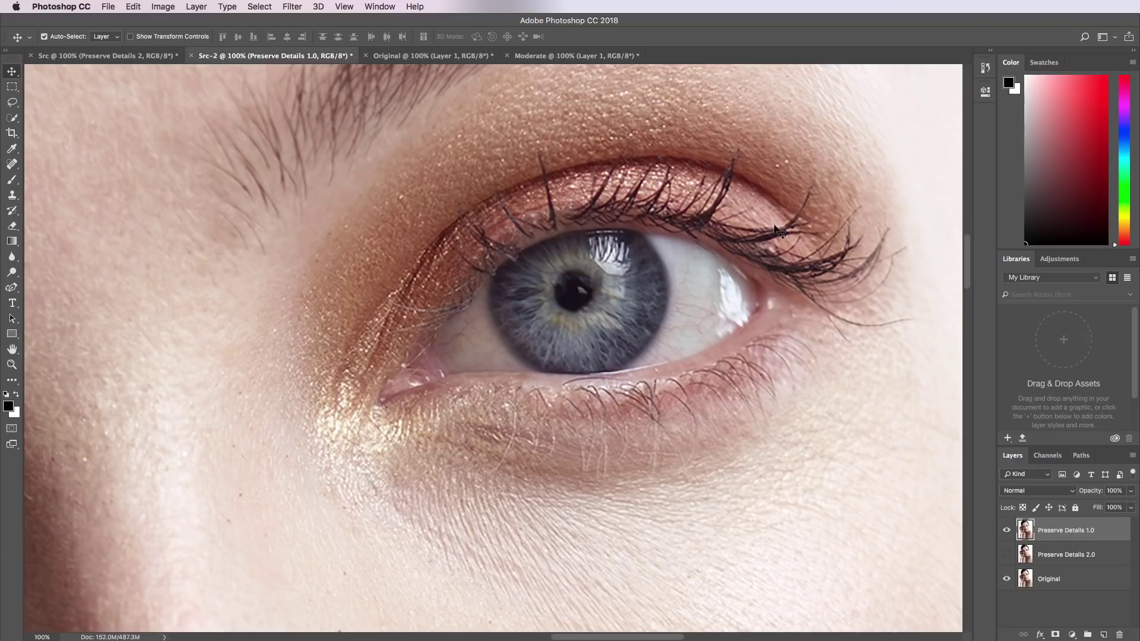
{"action": "left_click", "coordinate": [1007, 532]}
{"action": "left_click", "coordinate": [1008, 532]}
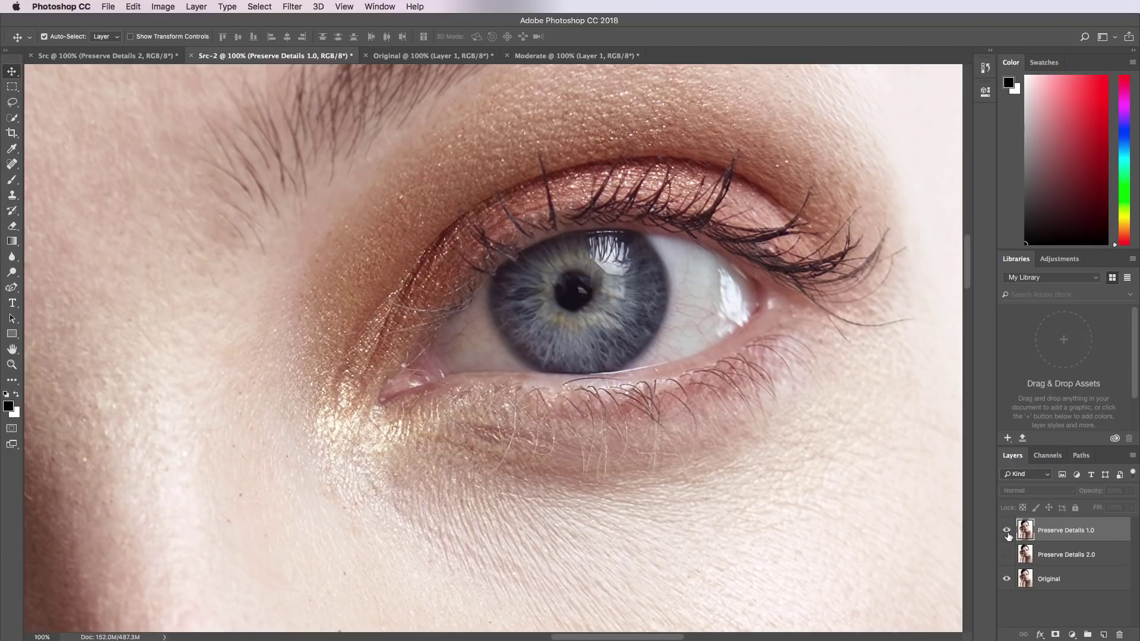
{"action": "left_click", "coordinate": [1007, 533]}
{"action": "left_click", "coordinate": [1007, 532]}
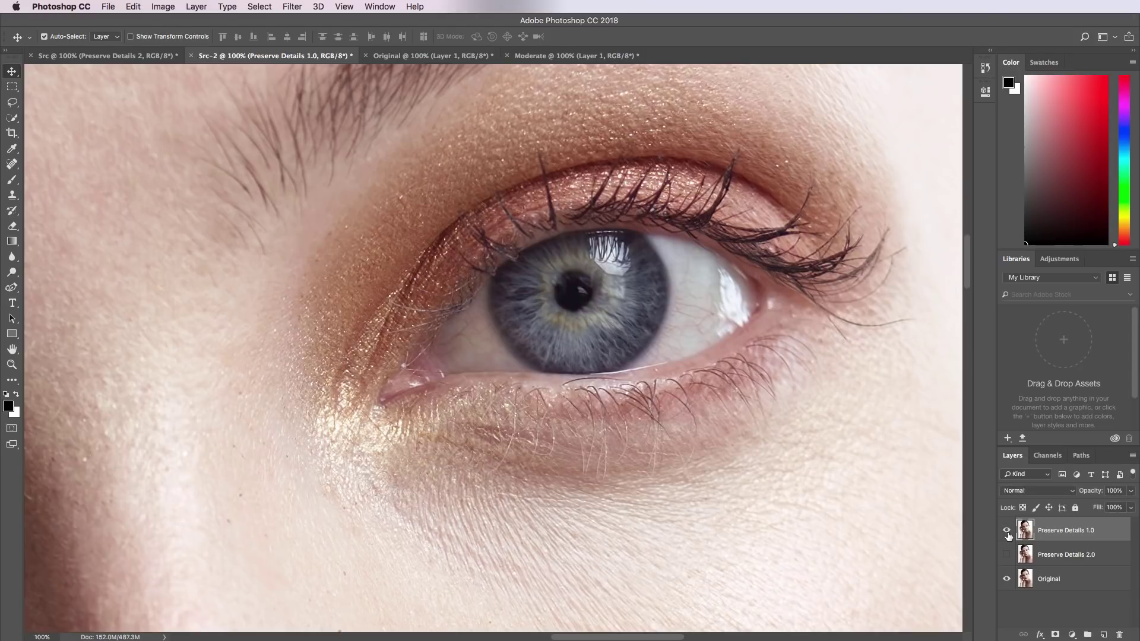
{"action": "left_click", "coordinate": [1007, 532]}
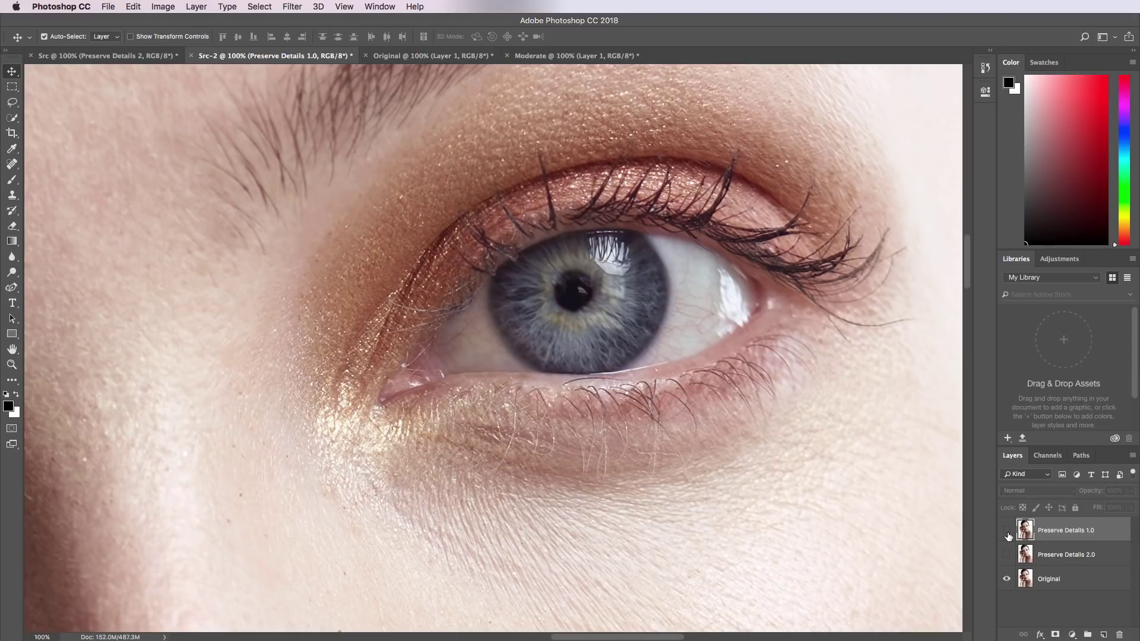
{"action": "left_click", "coordinate": [1008, 532]}
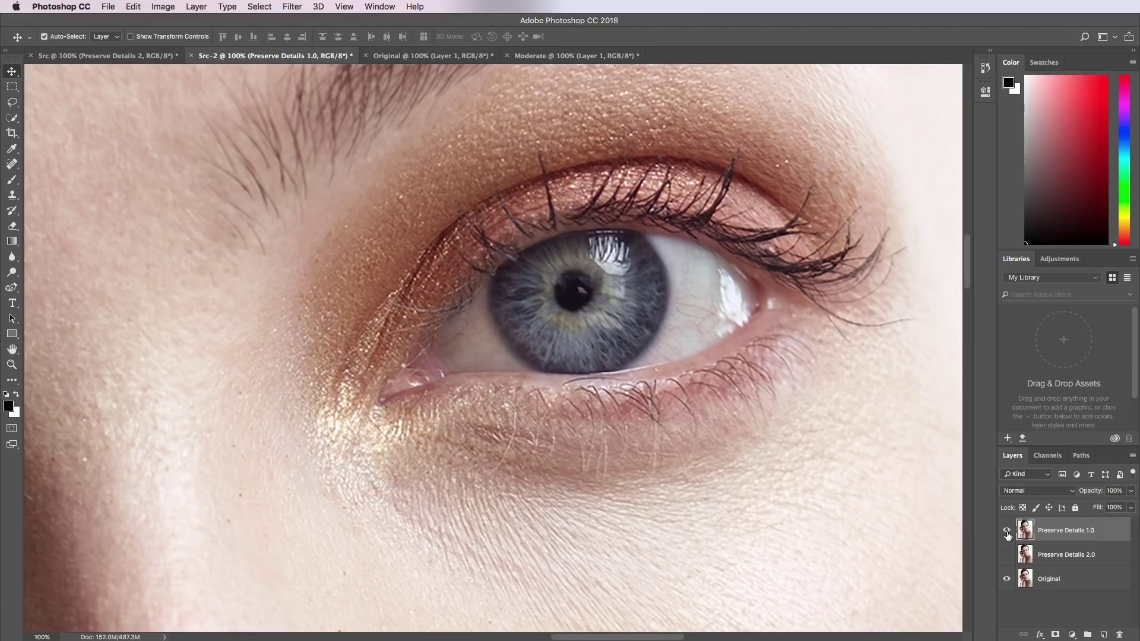
{"action": "left_click", "coordinate": [1007, 533]}
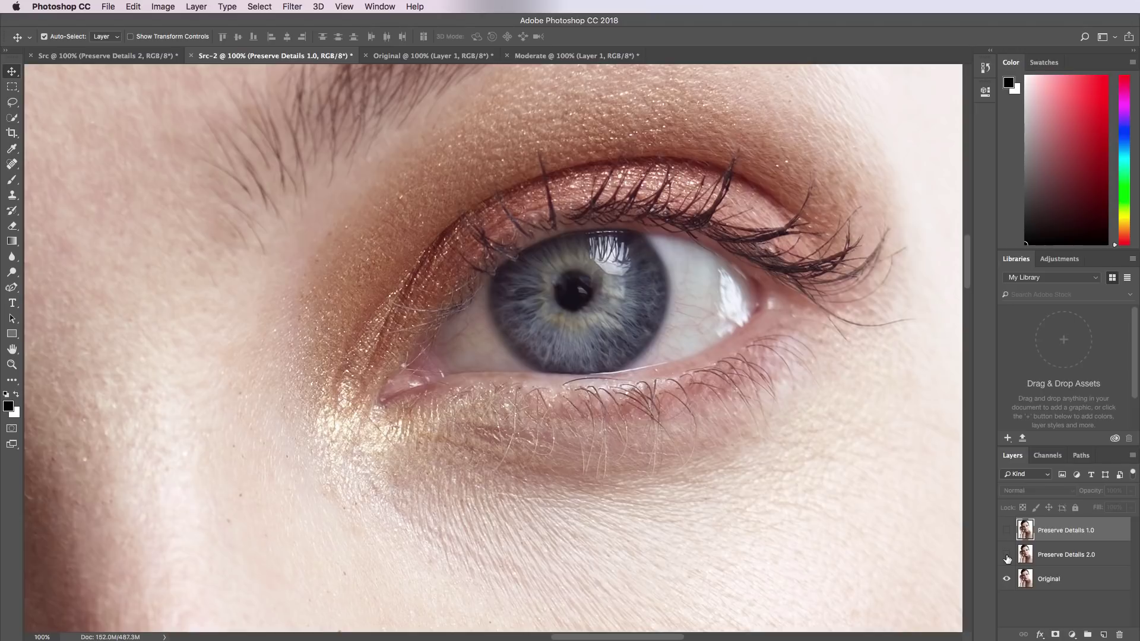
Alternate Preserve Details 2.0 against Original several times, finishing with 2.0 visible
{"action": "left_click", "coordinate": [1007, 555]}
{"action": "left_click", "coordinate": [1006, 556]}
{"action": "left_click", "coordinate": [1007, 556]}
{"action": "left_click", "coordinate": [1006, 556]}
{"action": "left_click", "coordinate": [1006, 555]}
Move to the ear and flick Preserve Details 1.0 on and off over 2.0
{"action": "scroll", "coordinate": [743, 329], "scroll_direction": "right", "scroll_amount": 10}
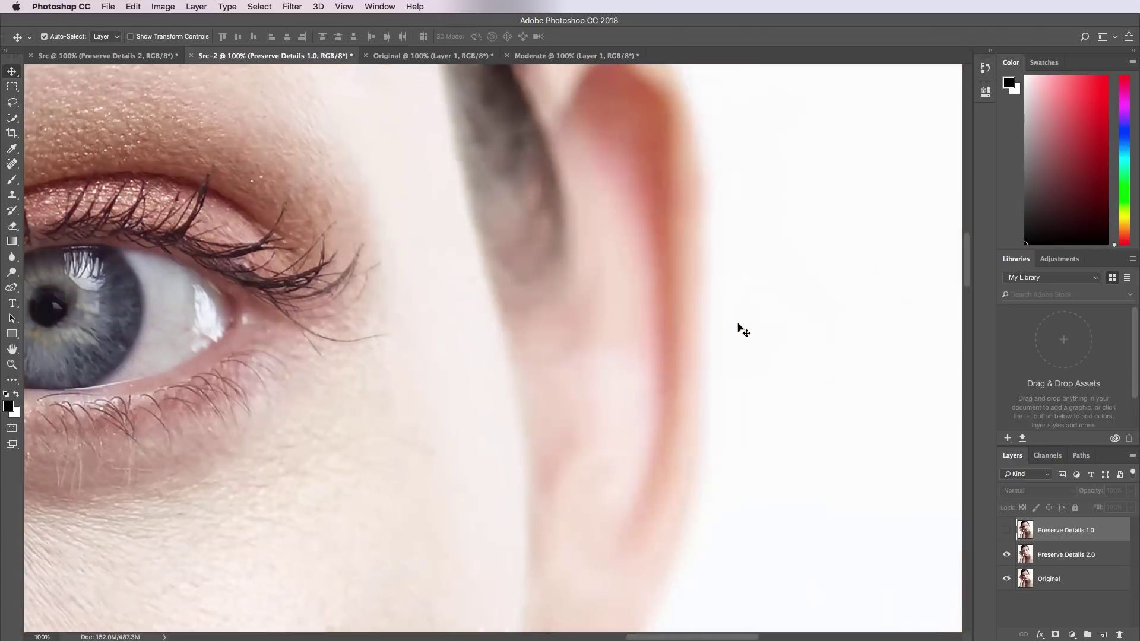
{"action": "scroll", "coordinate": [741, 327], "scroll_direction": "up", "scroll_amount": 8}
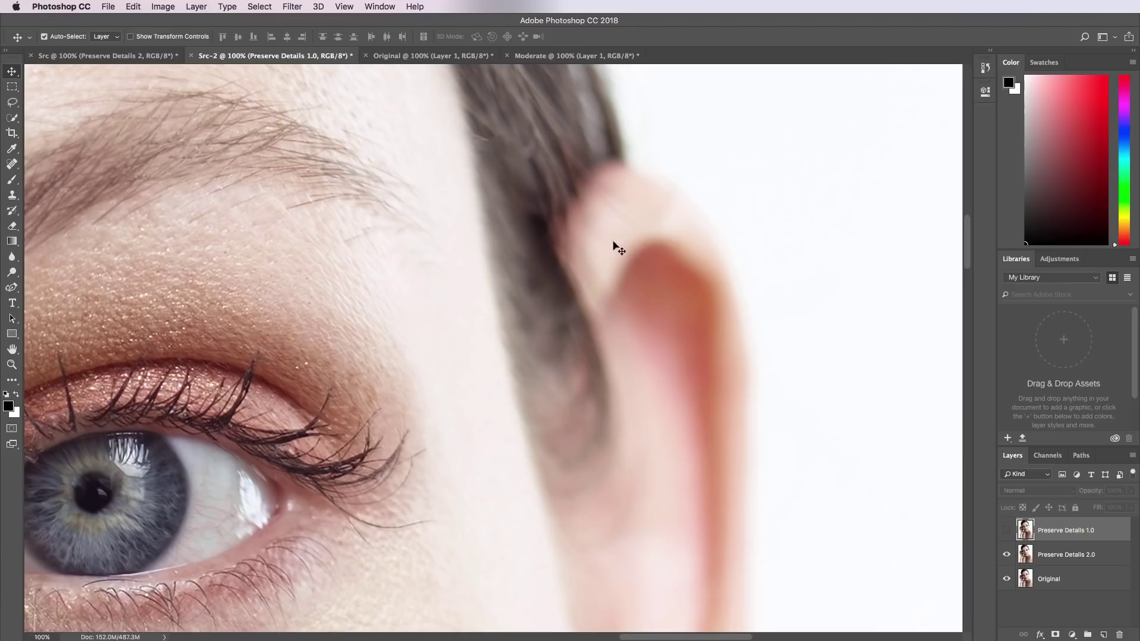
{"action": "left_click", "coordinate": [1006, 530]}
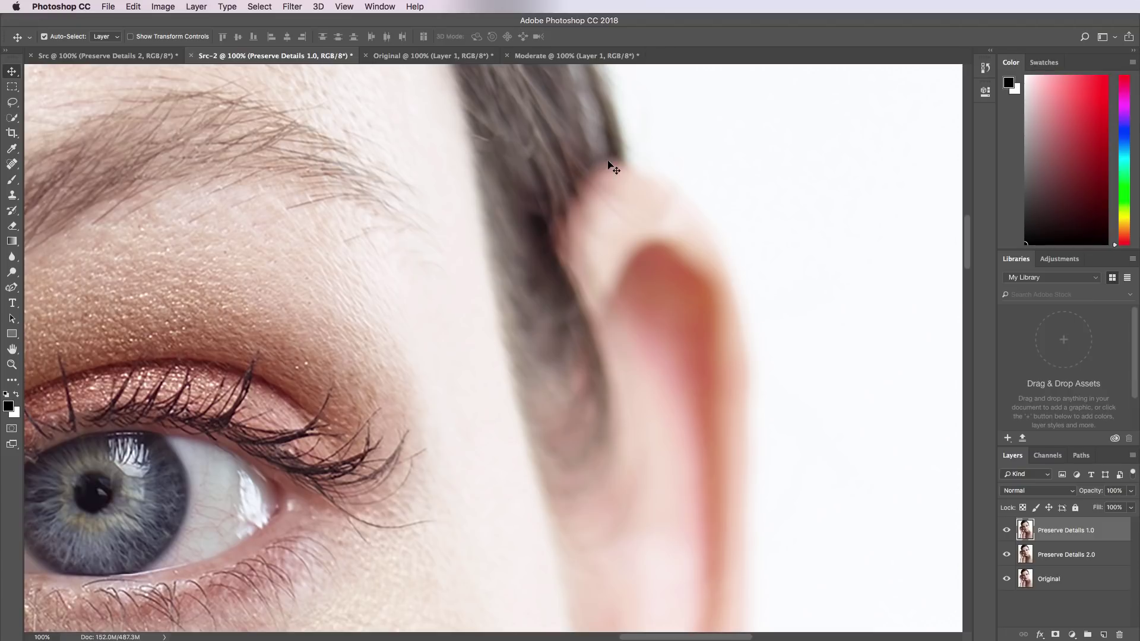
{"action": "left_click", "coordinate": [1007, 530]}
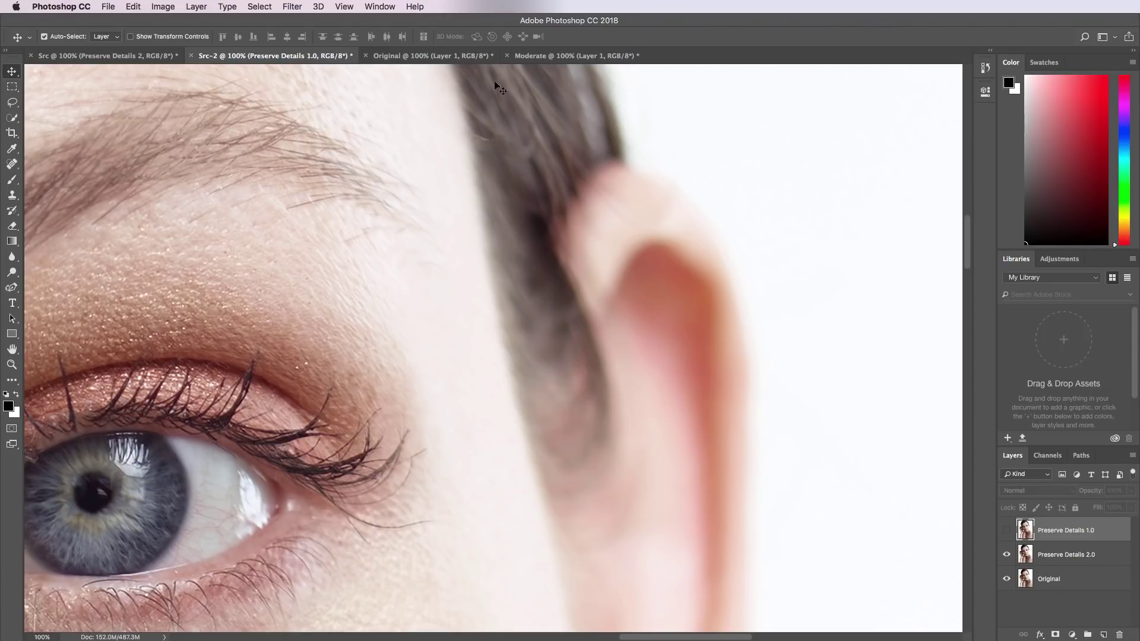
Toggle Preserve Details 2.0 off and back on against Original, then move down to the cheek
{"action": "left_click", "coordinate": [1008, 556]}
{"action": "left_click", "coordinate": [1008, 556]}
{"action": "scroll", "coordinate": [502, 372], "scroll_direction": "down", "scroll_amount": 5}
{"action": "scroll", "coordinate": [503, 371], "scroll_direction": "left", "scroll_amount": 3}
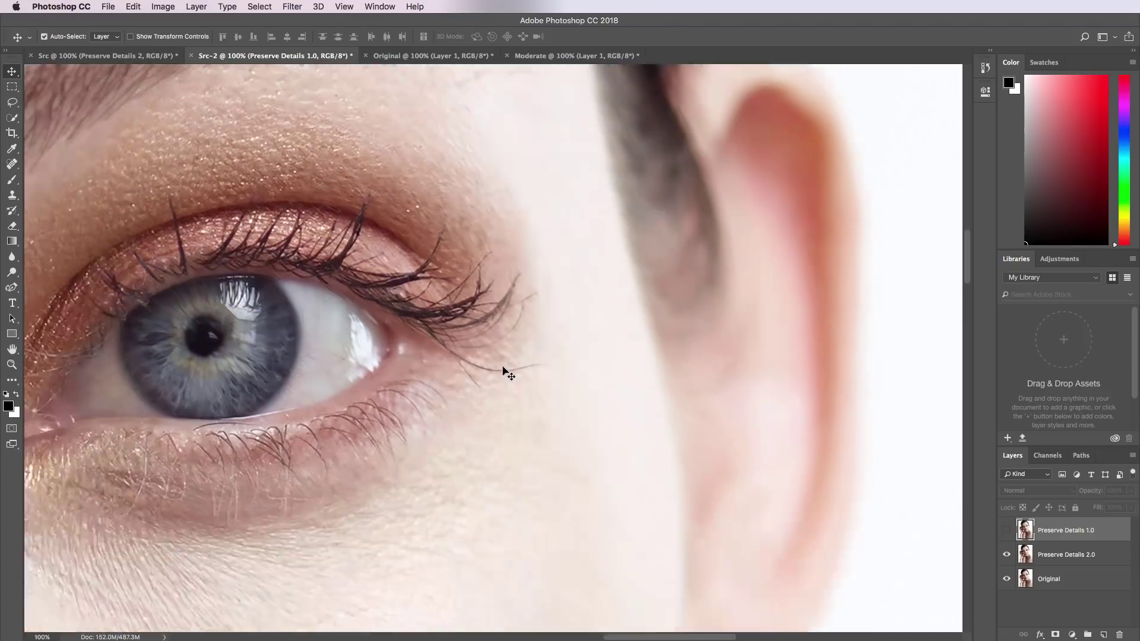
{"action": "scroll", "coordinate": [504, 373], "scroll_direction": "down", "scroll_amount": 10}
{"action": "scroll", "coordinate": [504, 373], "scroll_direction": "left", "scroll_amount": 3}
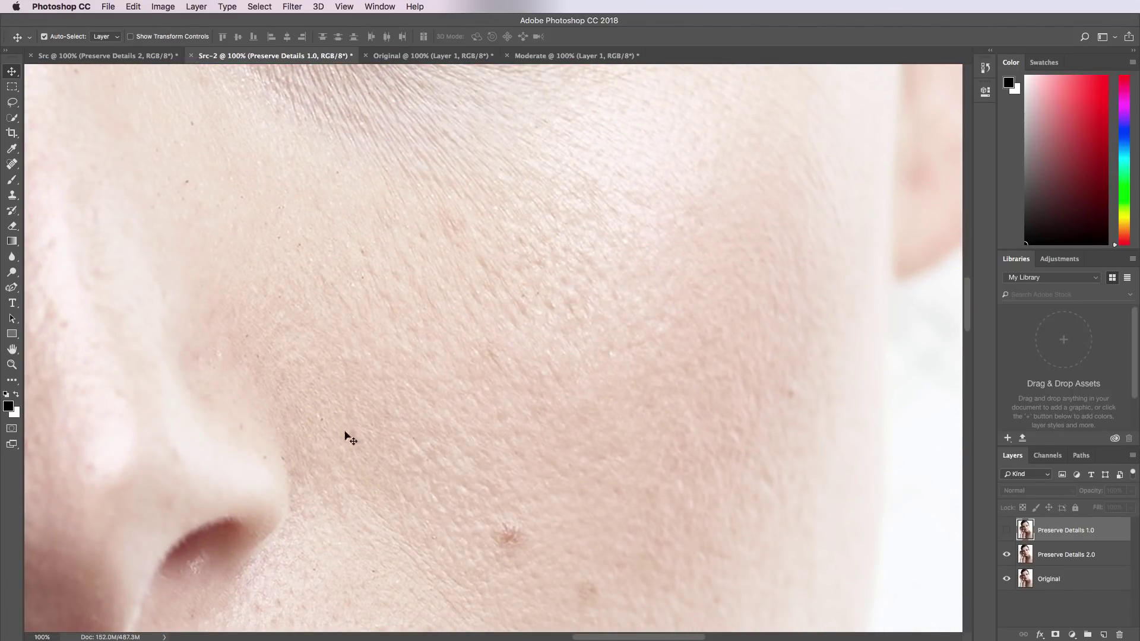
On the cheek, alternate between Preserve Details 1.0 and 2.0 to compare them
{"action": "left_click", "coordinate": [1007, 530]}
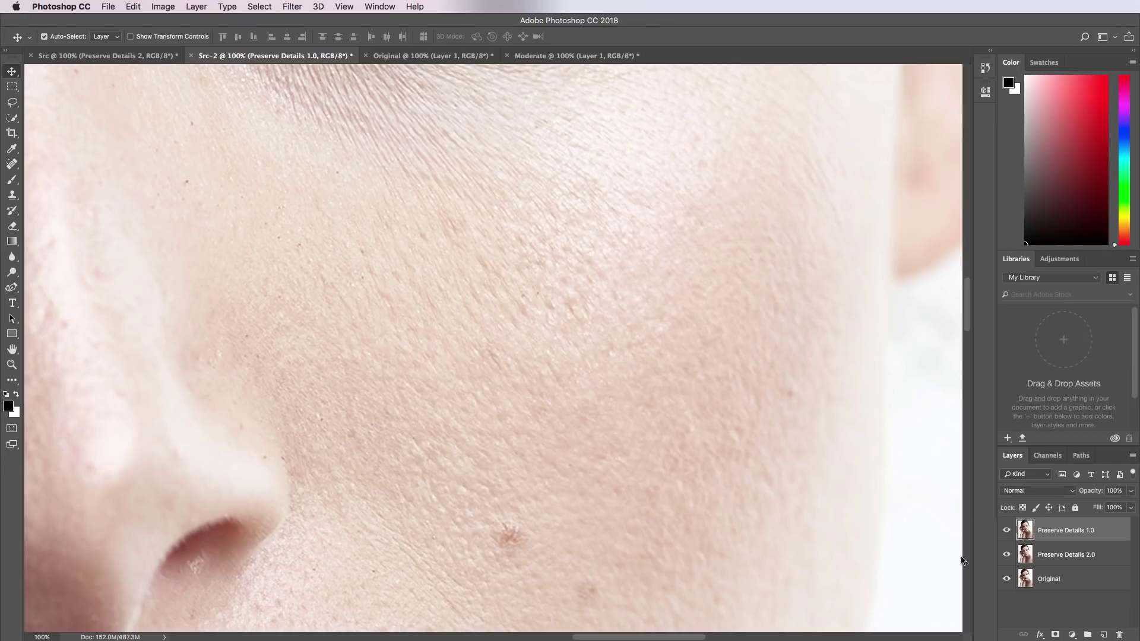
{"action": "left_click", "coordinate": [1007, 554]}
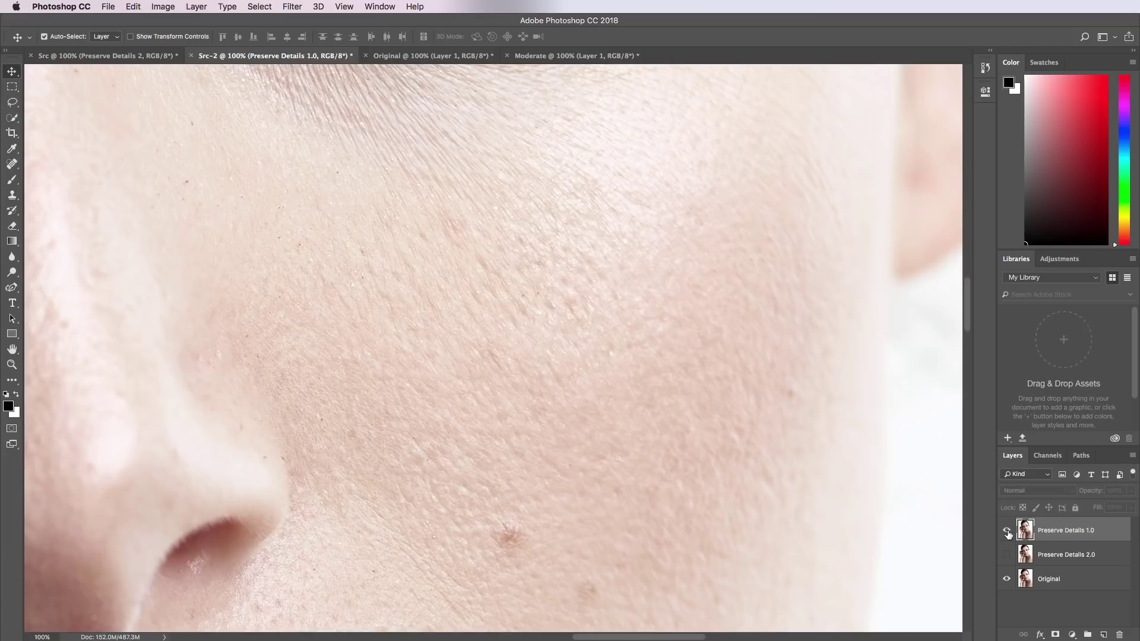
{"action": "left_click", "coordinate": [1007, 530]}
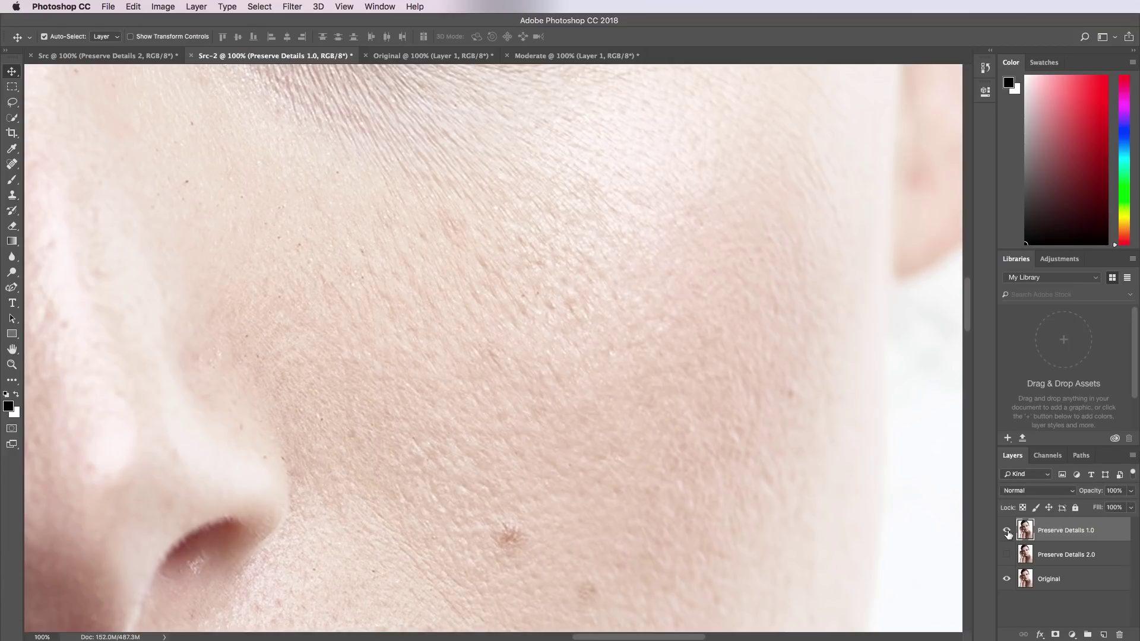
{"action": "left_click", "coordinate": [1007, 532]}
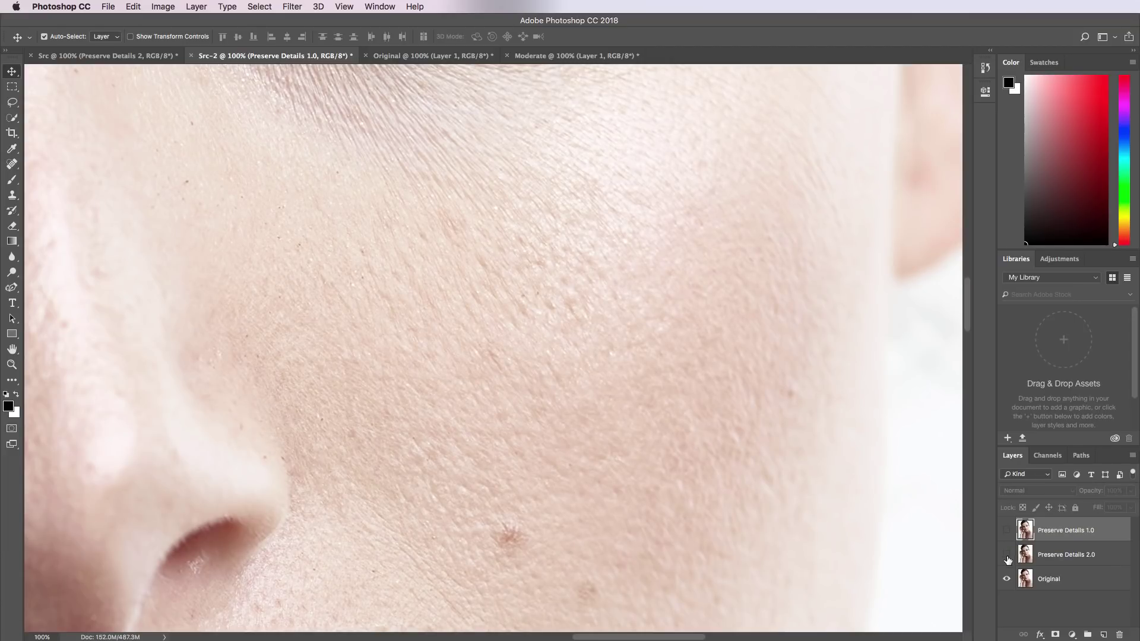
{"action": "left_click", "coordinate": [1006, 556]}
Hide Preserve Details 2.0 so only Original shows, and move back up to the eye
{"action": "left_click", "coordinate": [1006, 557]}
{"action": "left_click", "coordinate": [1006, 557]}
{"action": "scroll", "coordinate": [522, 214], "scroll_direction": "up", "scroll_amount": 3}
{"action": "scroll", "coordinate": [522, 214], "scroll_direction": "up", "scroll_amount": 10}
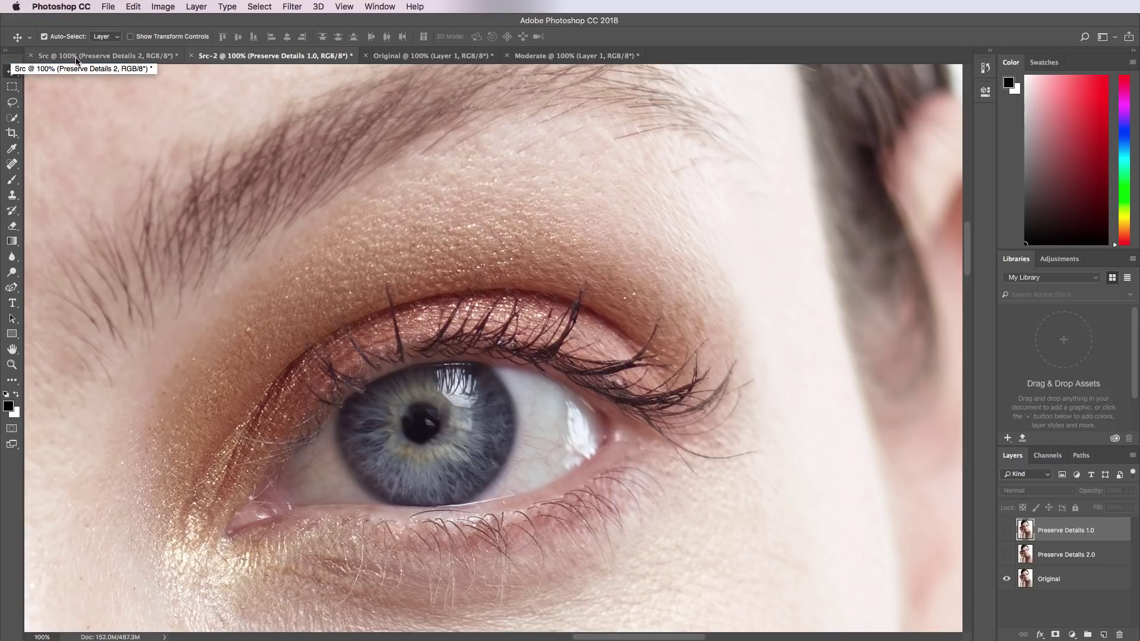
Switch to Src and confirm its Image Size of 12832 × 16560 px
{"action": "left_click", "coordinate": [76, 60]}
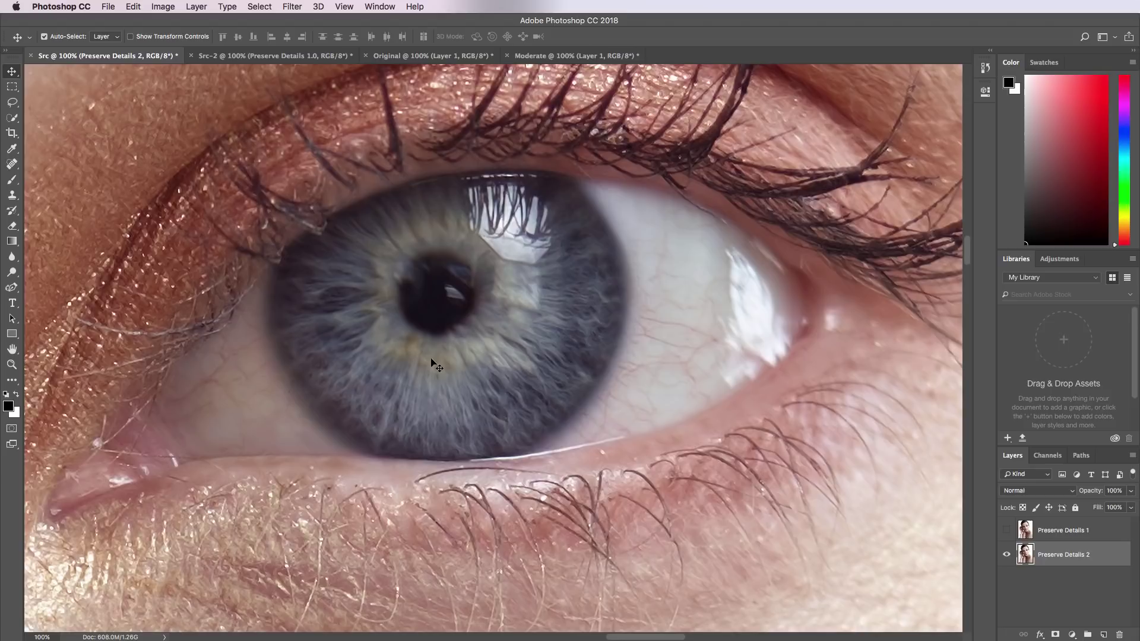
{"action": "key", "text": "super+alt+i"}
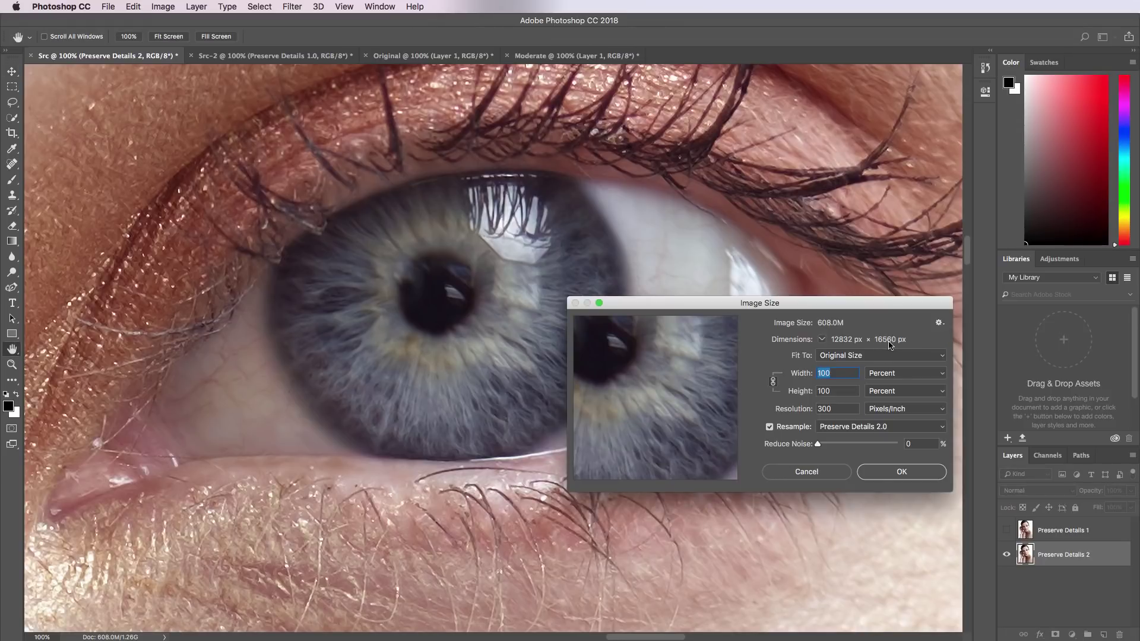
{"action": "left_click", "coordinate": [901, 473]}
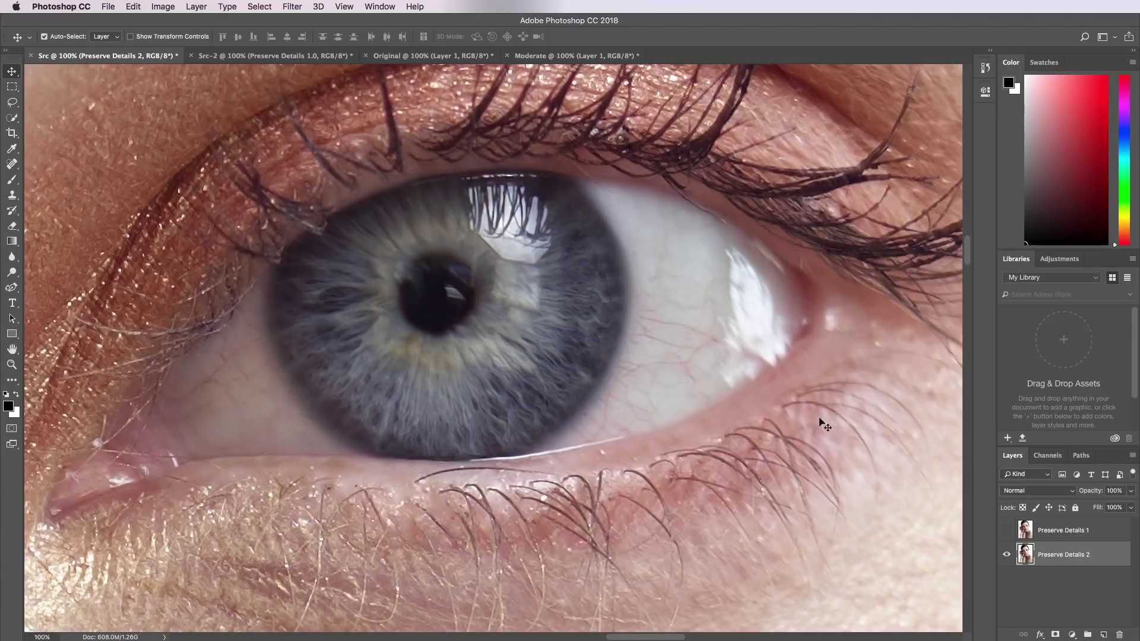
Flick Preserve Details 1 against 2, ending with only Preserve Details 2 visible, and zoom out
{"action": "left_click", "coordinate": [1006, 531]}
{"action": "left_click", "coordinate": [1006, 530]}
{"action": "left_click", "coordinate": [1006, 531]}
{"action": "left_click", "coordinate": [1006, 532]}
{"action": "left_click", "coordinate": [1006, 531]}
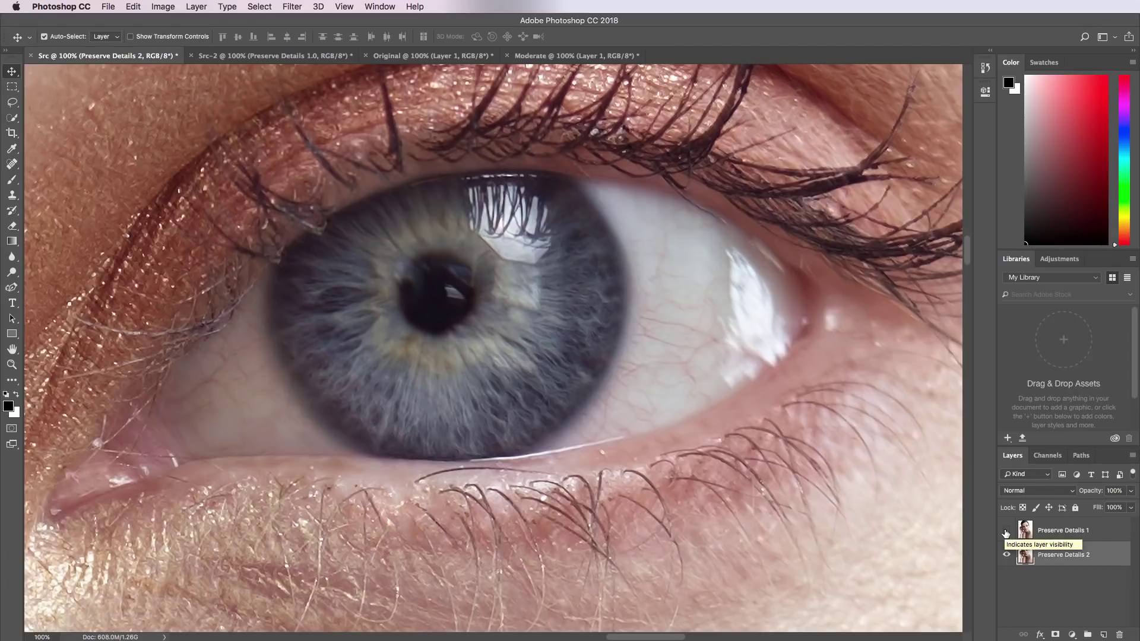
{"action": "key", "text": "super+minus"}
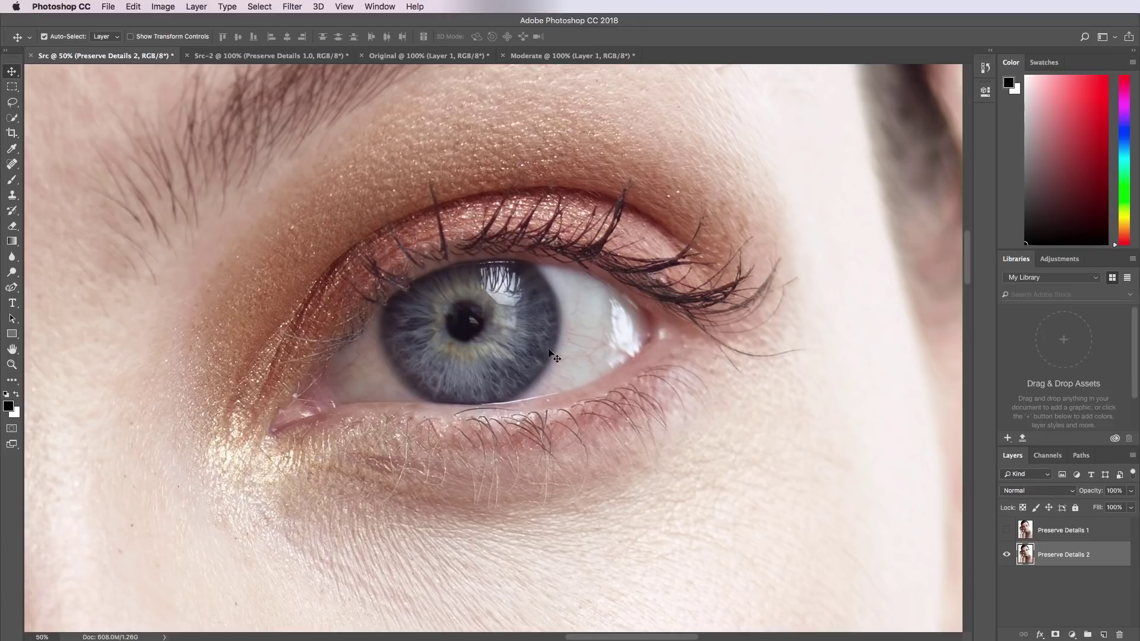
{"action": "left_click", "coordinate": [433, 56]}
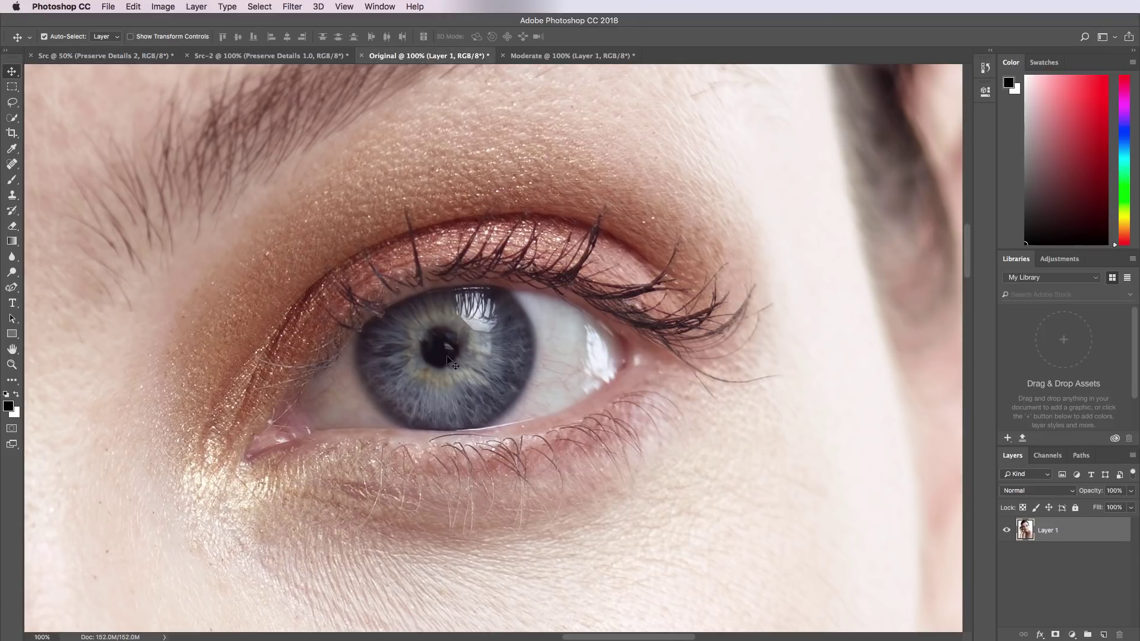
{"action": "left_click", "coordinate": [139, 55]}
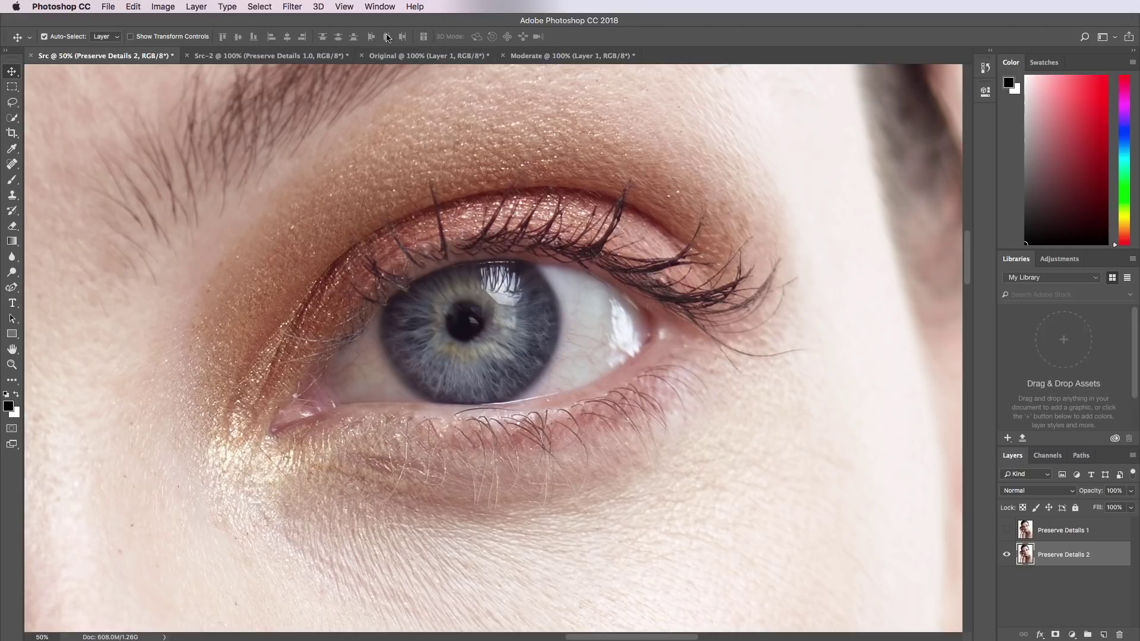
Switch to Src-2, move to the eye, and show the Preserve Details 2.0 layer
{"action": "left_click", "coordinate": [261, 59]}
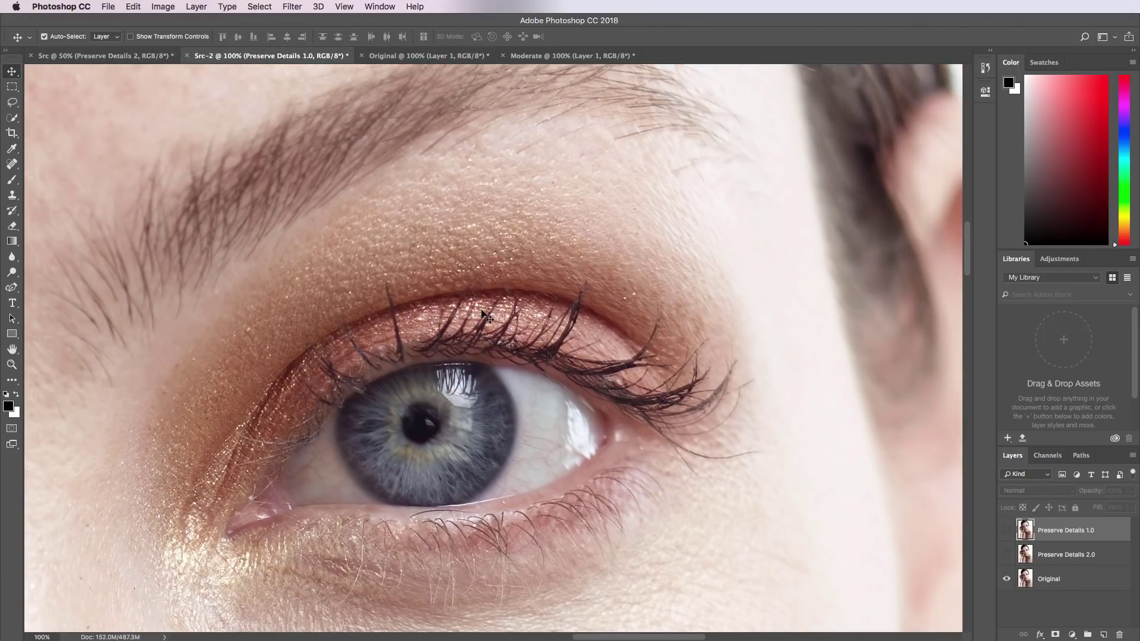
{"action": "scroll", "coordinate": [439, 448], "scroll_direction": "down", "scroll_amount": 5}
{"action": "scroll", "coordinate": [439, 448], "scroll_direction": "left", "scroll_amount": 3}
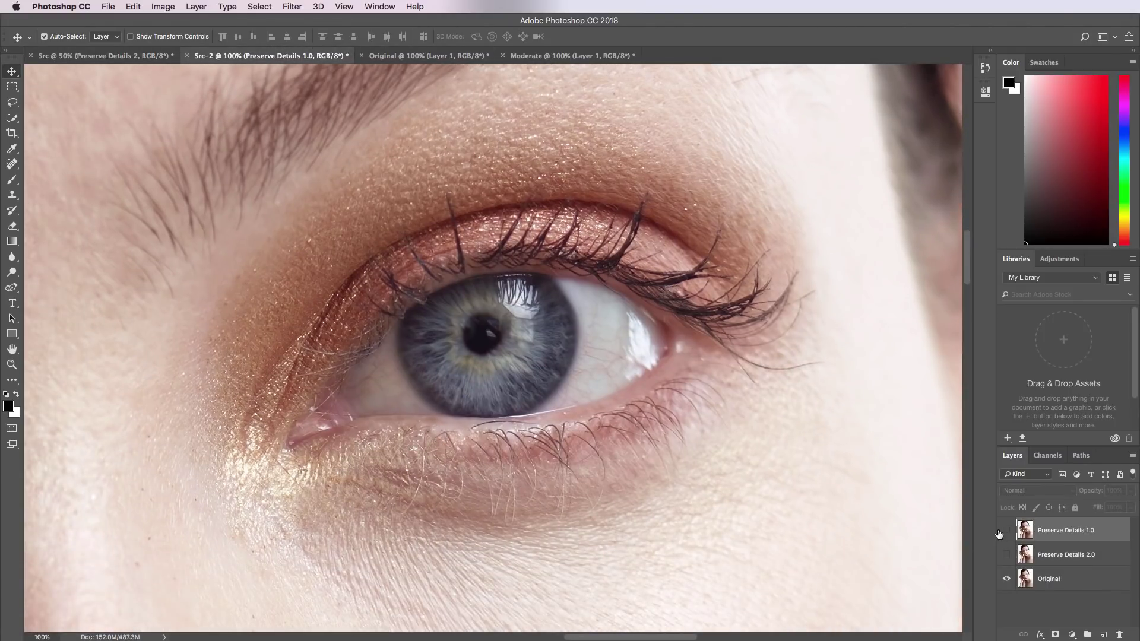
{"action": "left_click", "coordinate": [1007, 554]}
Flick Preserve Details 2.0 against Original, leaving it on, and return to Src
{"action": "left_click", "coordinate": [1007, 556]}
{"action": "left_click", "coordinate": [1007, 556]}
{"action": "left_click", "coordinate": [1007, 556]}
{"action": "left_click", "coordinate": [1007, 556]}
{"action": "left_click", "coordinate": [1007, 556]}
{"action": "key", "text": "ctrl+shift+Tab"}
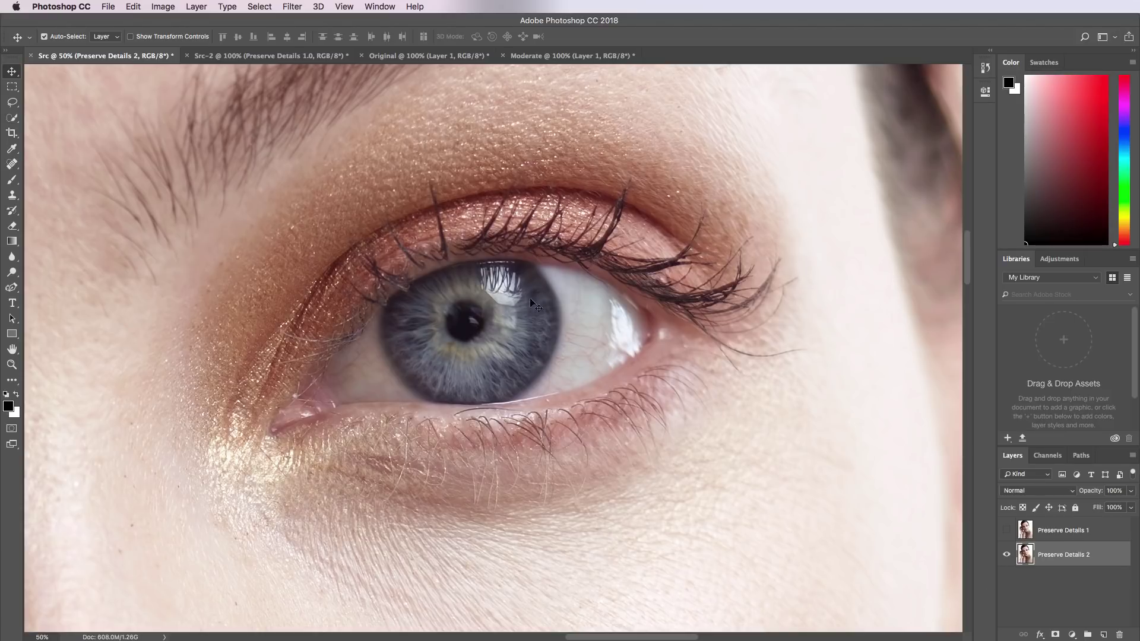
Inspect the iris at 100%, then zoom out to 5% to see the whole portrait
{"action": "scroll", "coordinate": [520, 290], "scroll_direction": "up", "scroll_amount": 2}
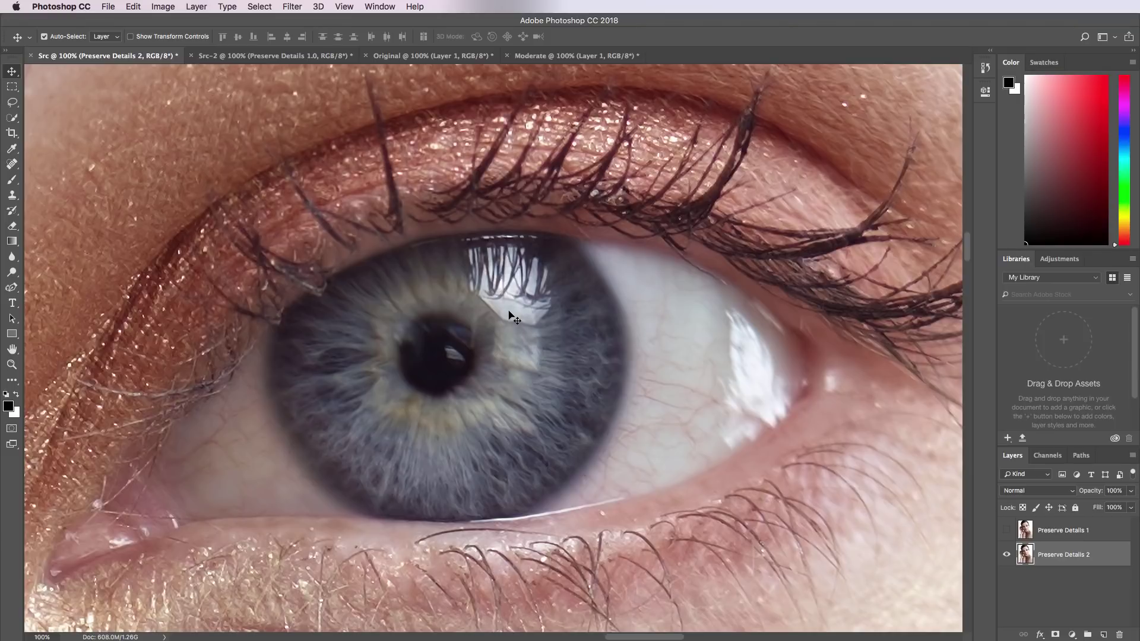
{"action": "scroll", "coordinate": [510, 309], "scroll_direction": "down", "scroll_amount": 5}
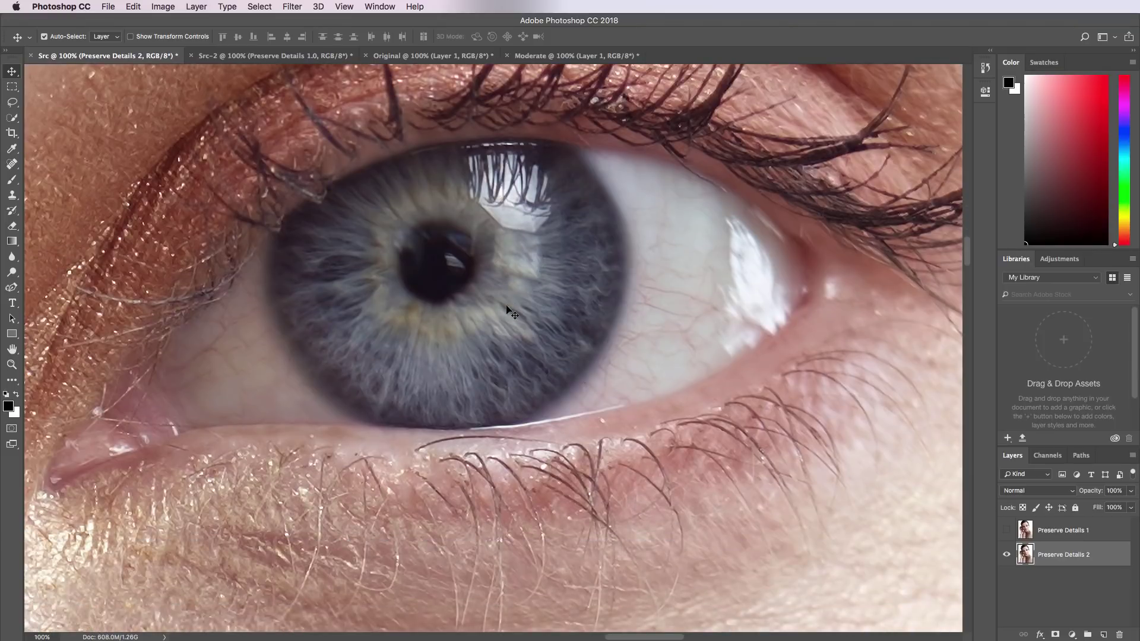
{"action": "scroll", "coordinate": [510, 310], "scroll_direction": "up", "scroll_amount": 3}
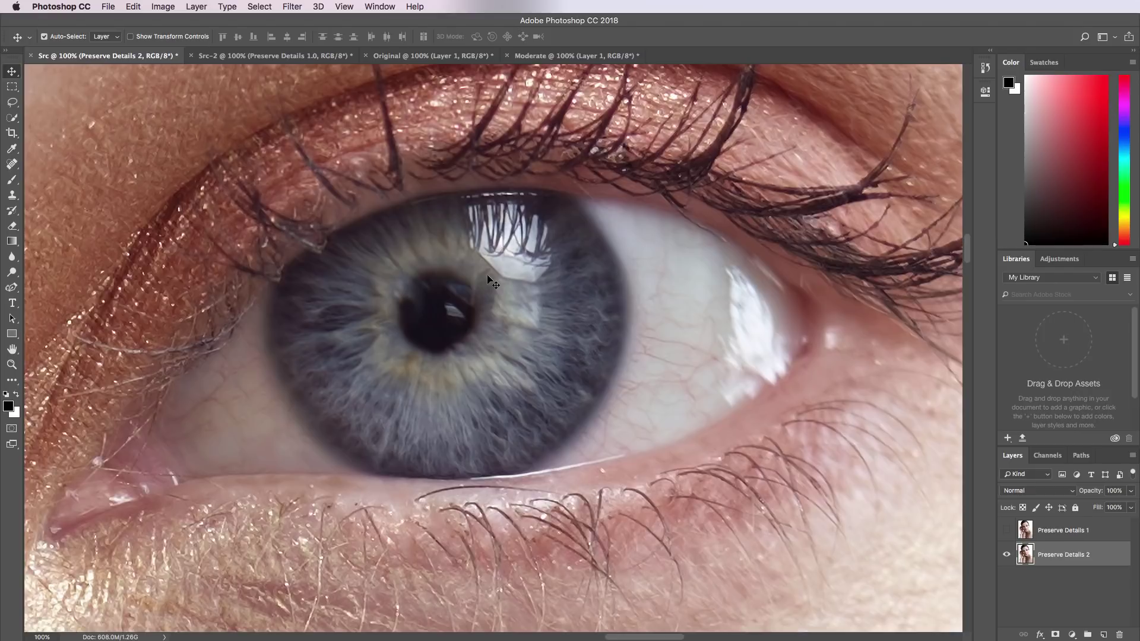
{"action": "key", "text": "super"}
{"action": "scroll", "coordinate": [487, 279], "scroll_direction": "down", "scroll_amount": 4}
{"action": "scroll", "coordinate": [487, 279], "scroll_direction": "up", "scroll_amount": 3}
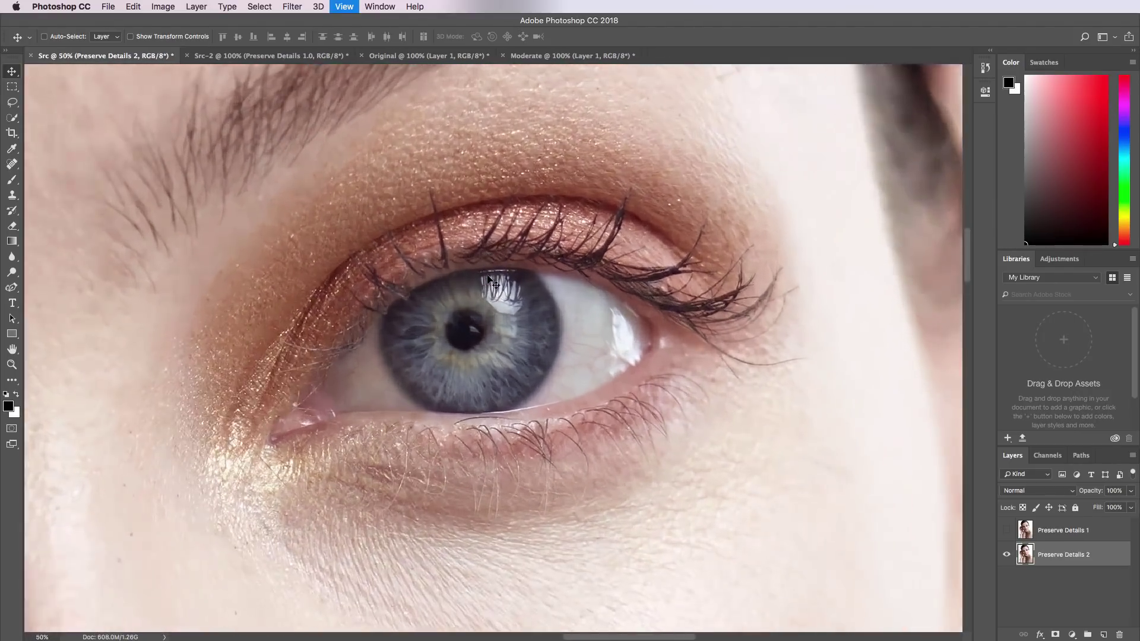
{"action": "key", "text": "super"}
{"action": "scroll", "coordinate": [488, 276], "scroll_direction": "up", "scroll_amount": 1}
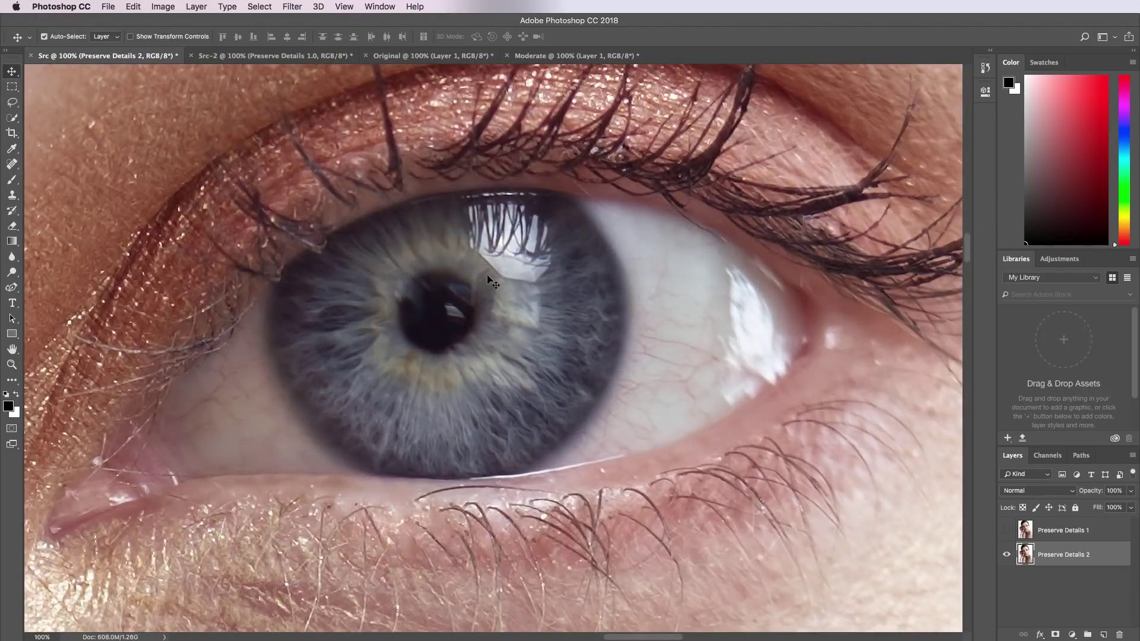
{"action": "key", "text": "super+minus"}
{"action": "key", "text": "super+minus"}
{"action": "key", "text": "super+minus"}
{"action": "key", "text": "super+minus"}
{"action": "key", "text": "super+minus"}
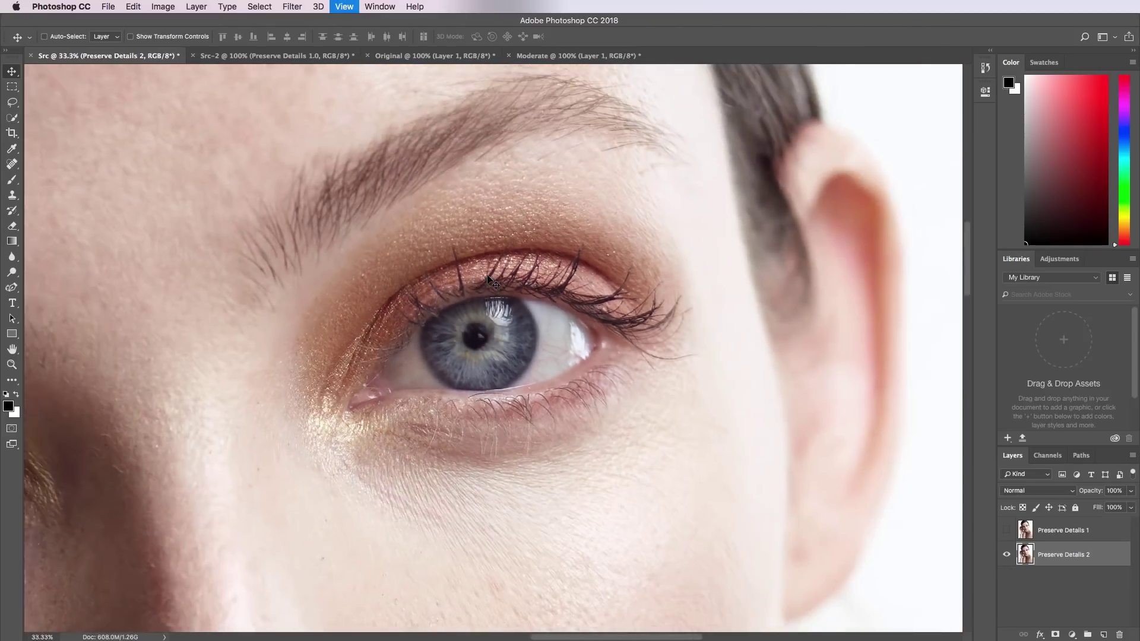
{"action": "key", "text": "super+minus"}
{"action": "key", "text": "super+minus"}
{"action": "key", "text": "super+minus"}
{"action": "key", "text": "super+minus"}
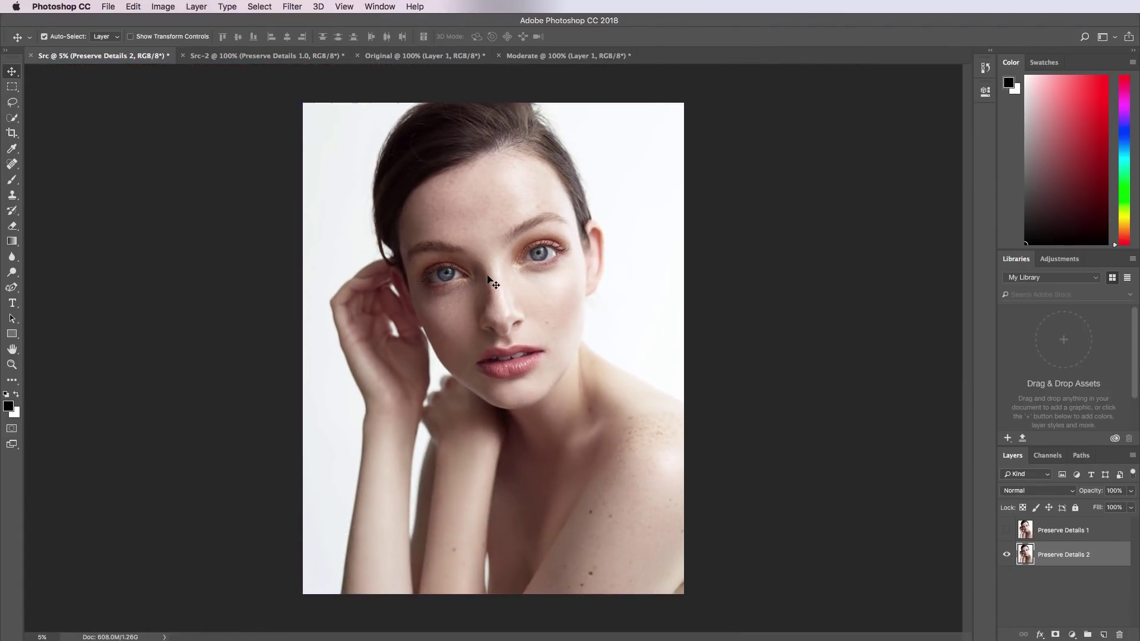